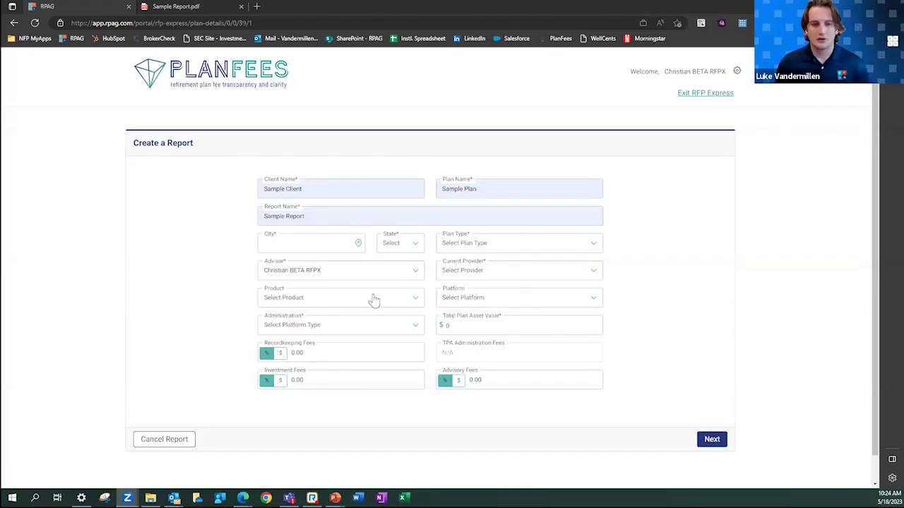
Set the plan's location to Aliso Viejo, CA, and its plan type to 401(k)
click(302, 243)
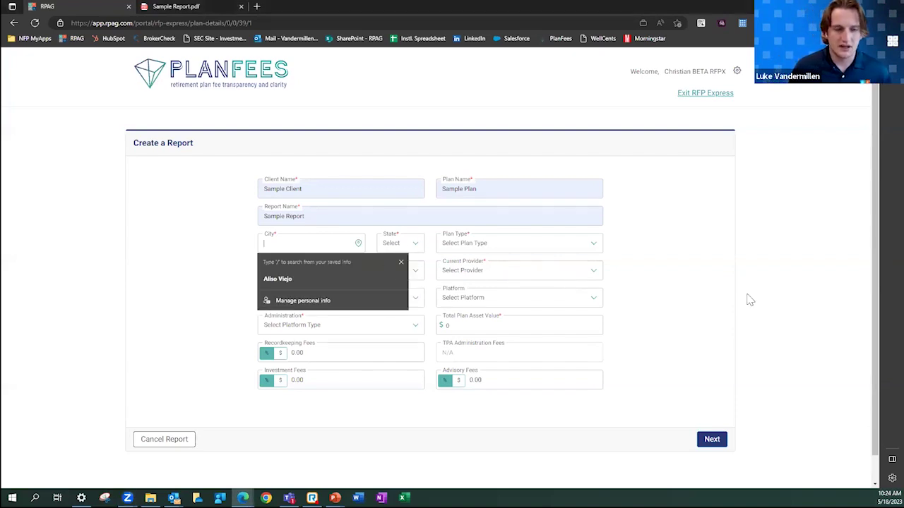
click(719, 284)
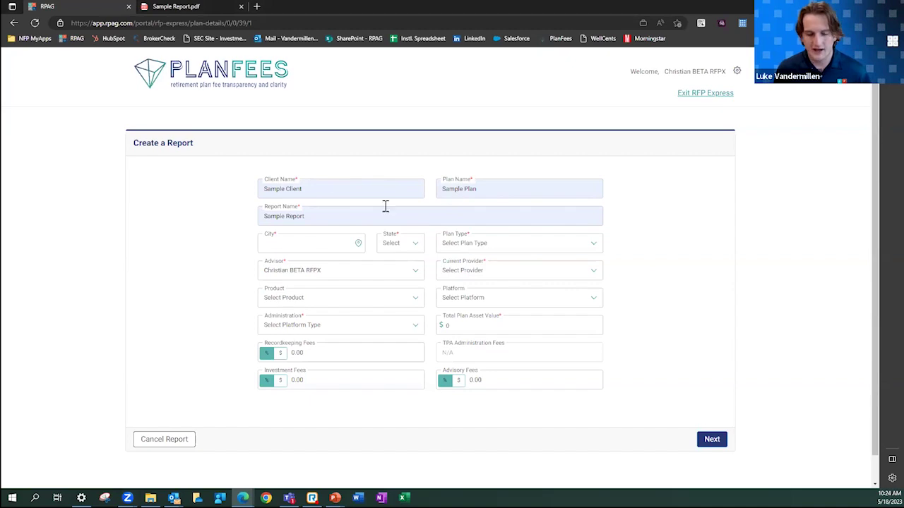
click(280, 243)
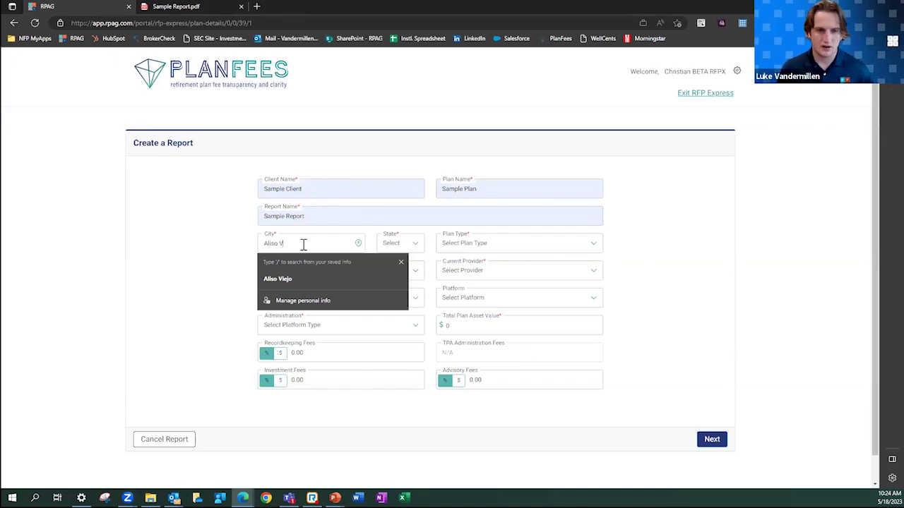
click(404, 246)
click(390, 328)
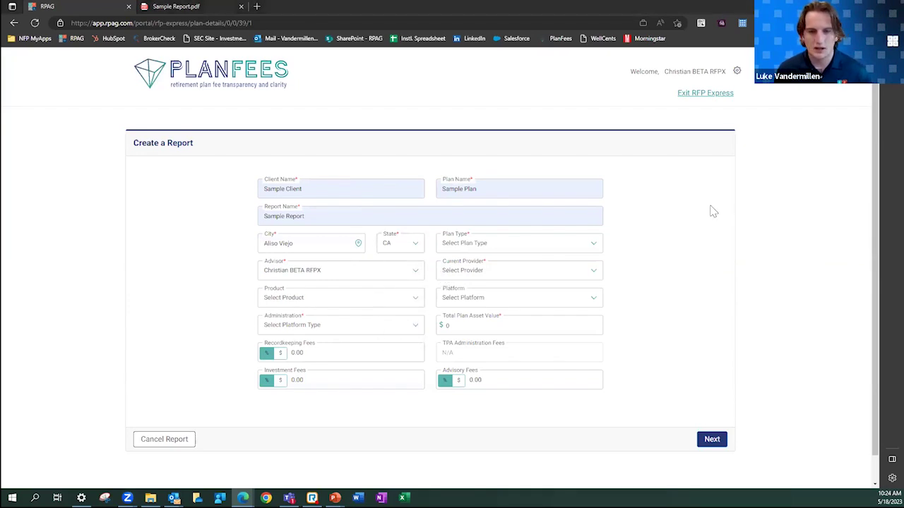
click(477, 245)
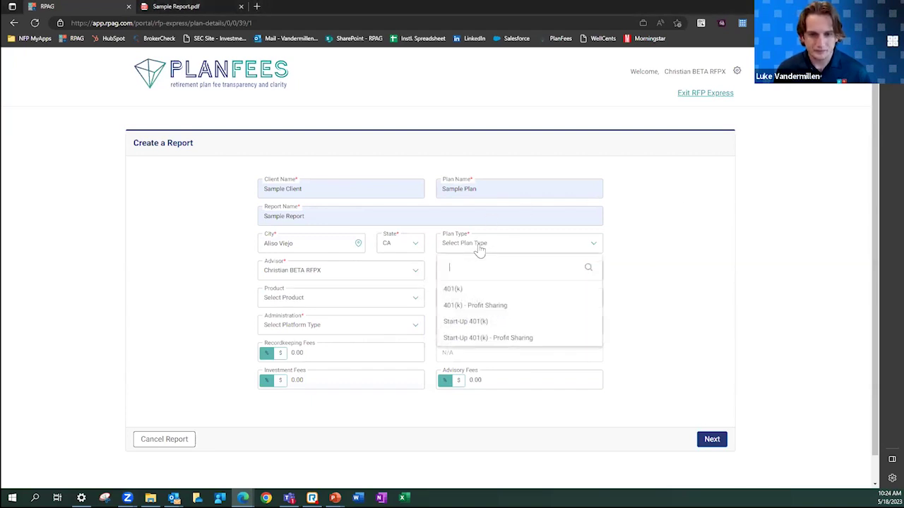
click(482, 290)
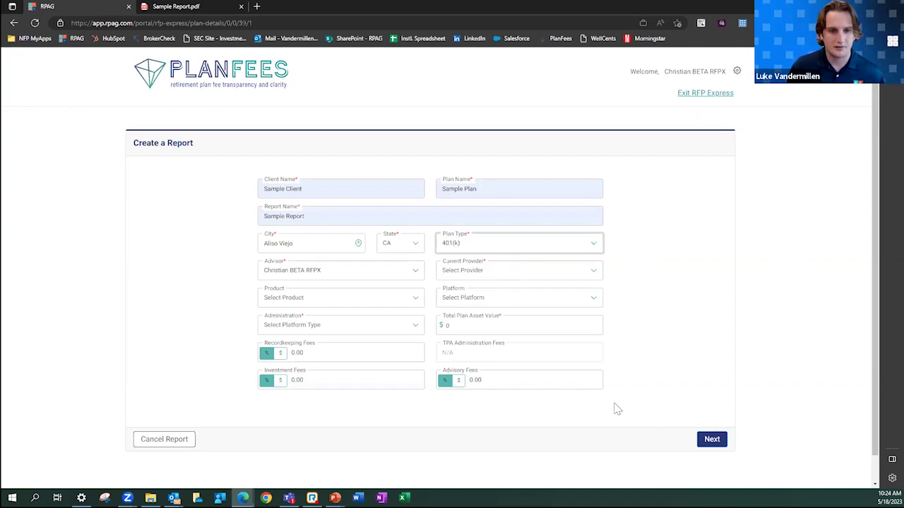
Find "Current Provider" in the provider list and choose it as the plan's current provider
click(465, 280)
scroll(480, 343, down, 3)
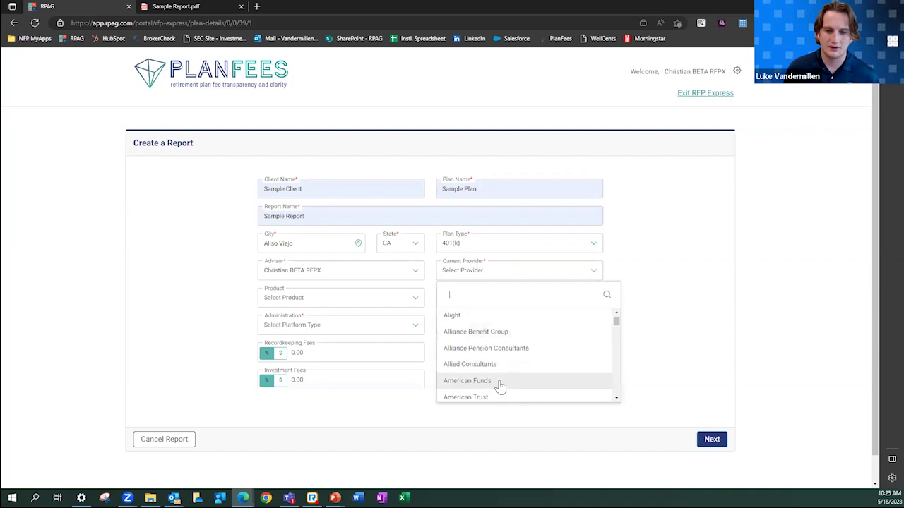
scroll(540, 339, down, 3)
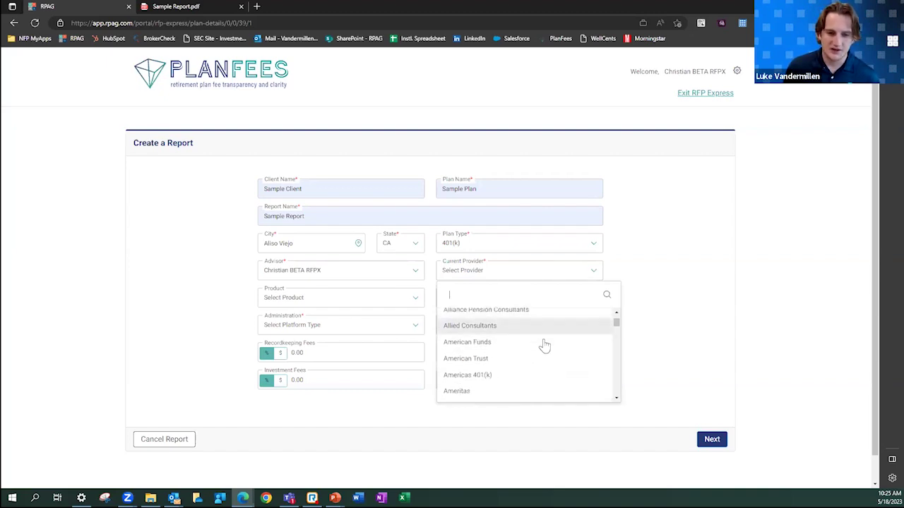
scroll(543, 345, down, 3)
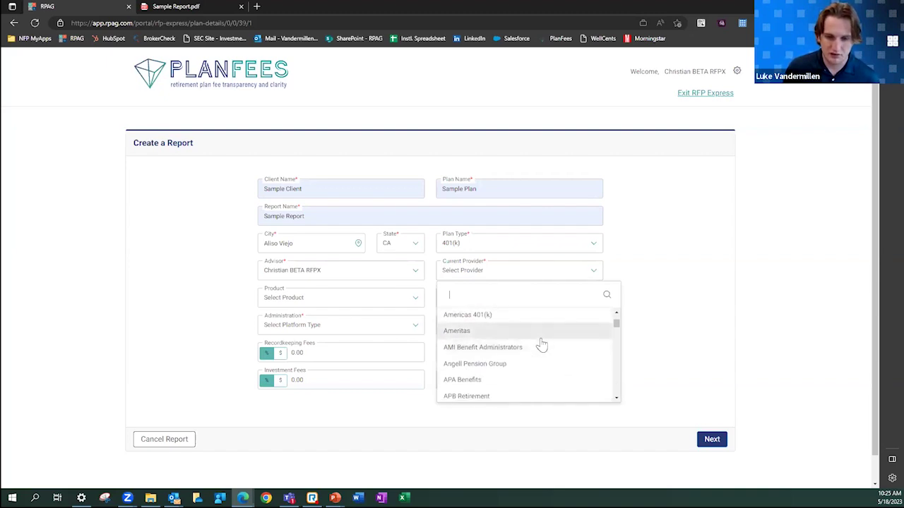
scroll(541, 343, down, 3)
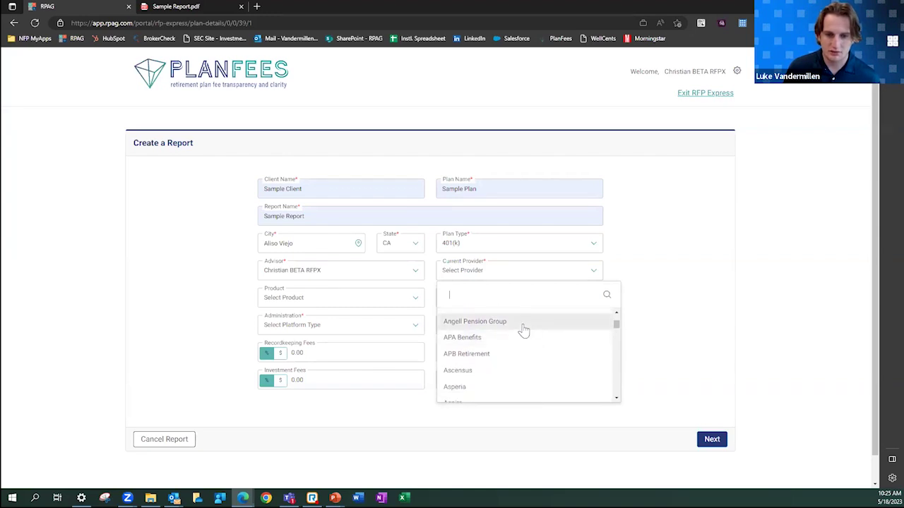
scroll(515, 324, down, 3)
scroll(525, 332, up, 2)
scroll(525, 340, up, 1)
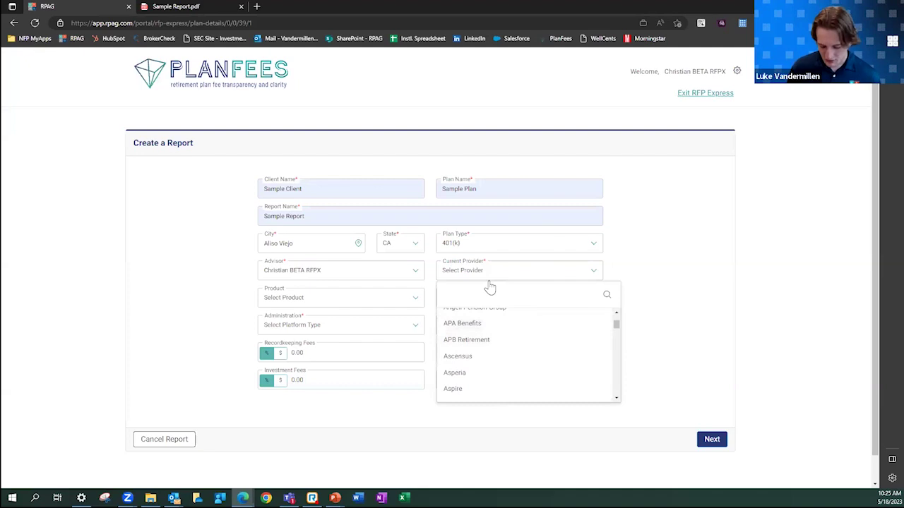
text(Curren)
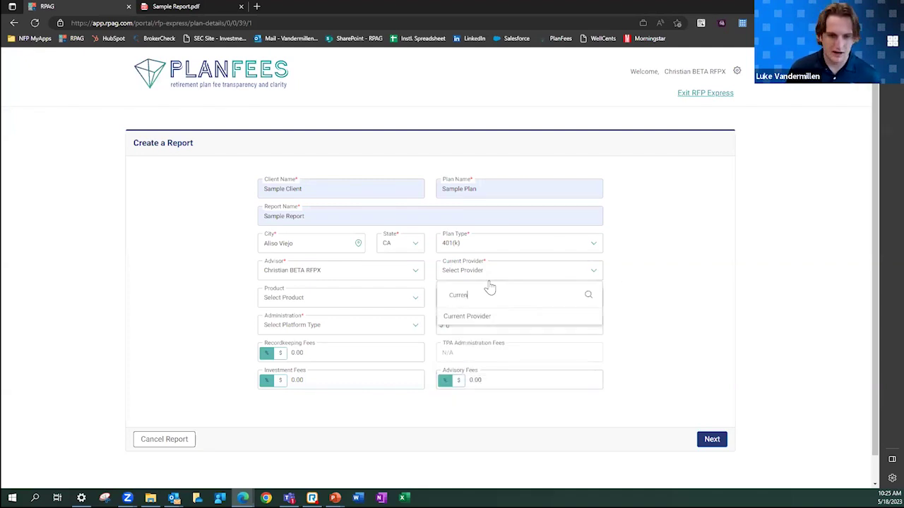
click(475, 319)
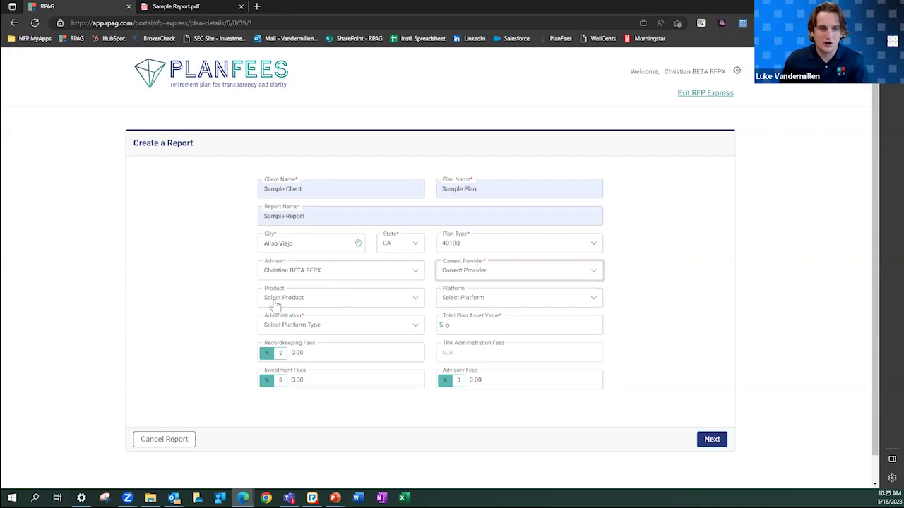
Set the platform to Current and the administration to Bundled (no outside TPA), leaving the product unselected
click(452, 302)
click(449, 320)
click(339, 297)
click(322, 297)
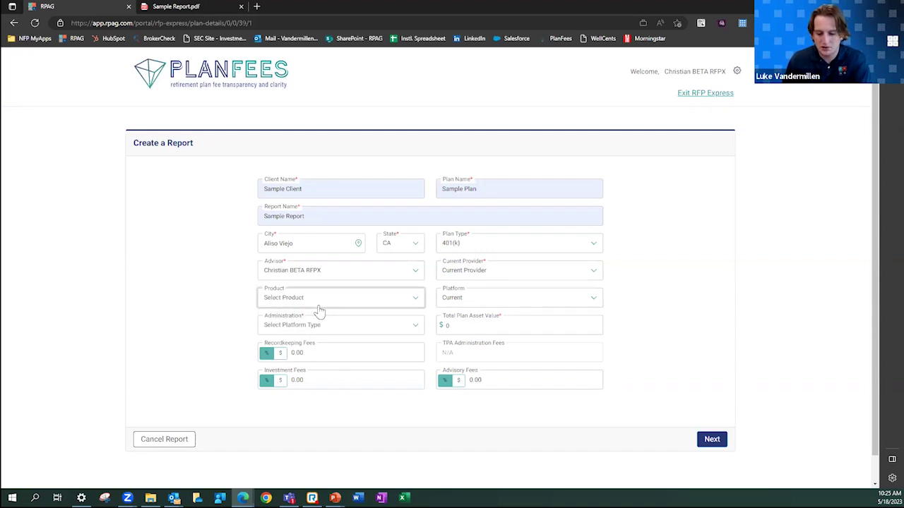
click(328, 326)
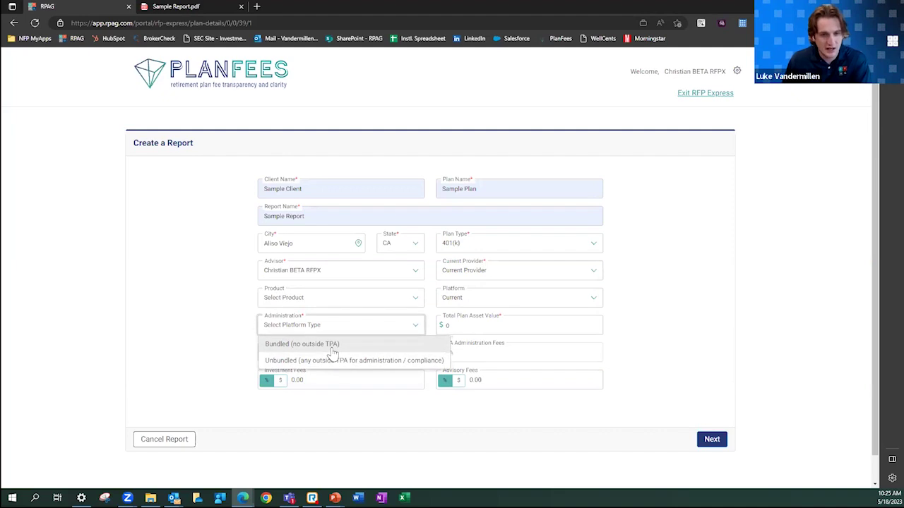
click(333, 348)
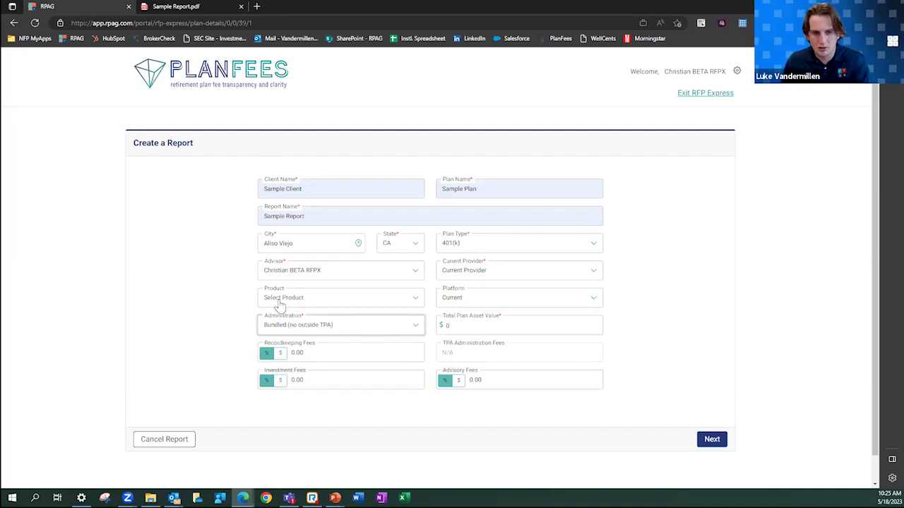
Enter a total plan asset value of $5,000,000 and recordkeeping fees of 0.80%
click(461, 327)
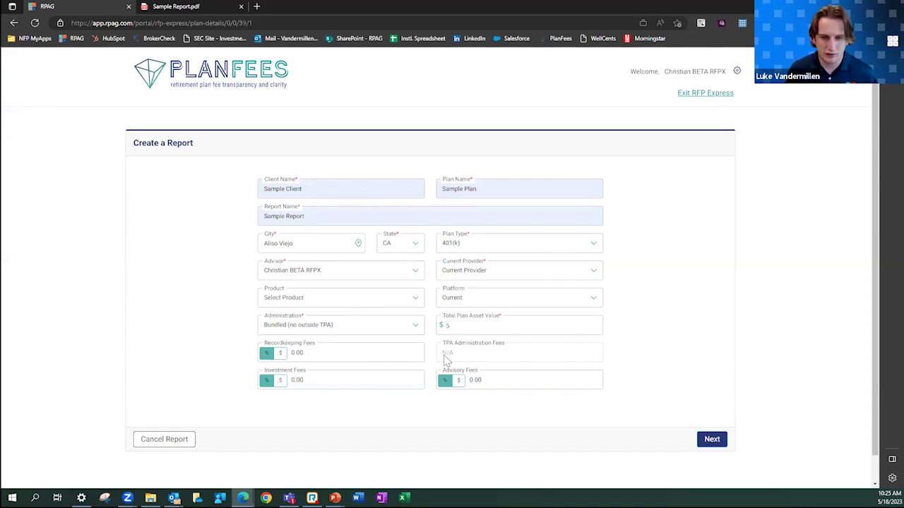
text(5,000,000)
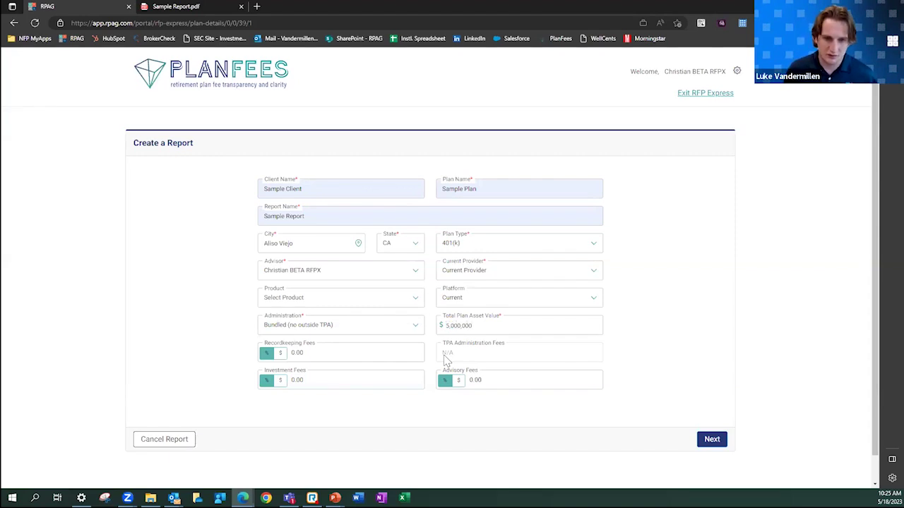
click(418, 353)
text(0.8)
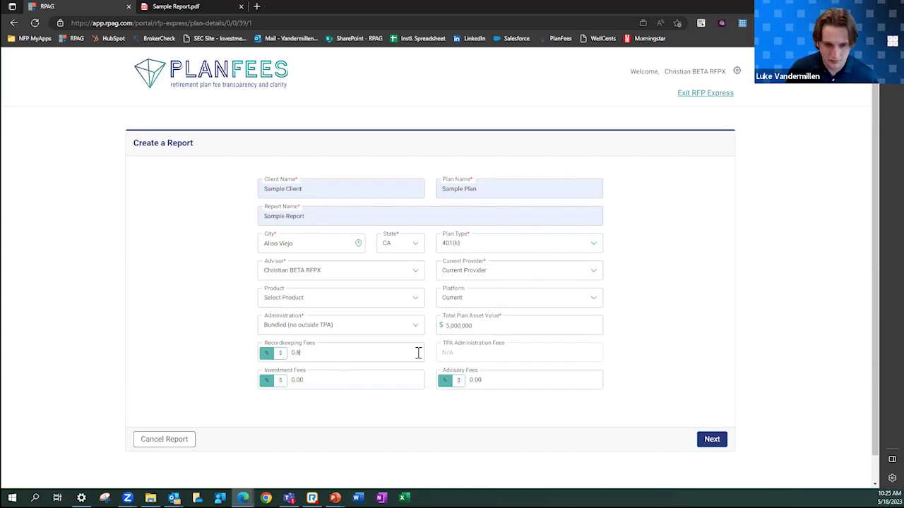
text(0)
Set investment fees to 0.55% and advisory fees to 0.25%, and continue to the demographics page
click(308, 382)
text(0)
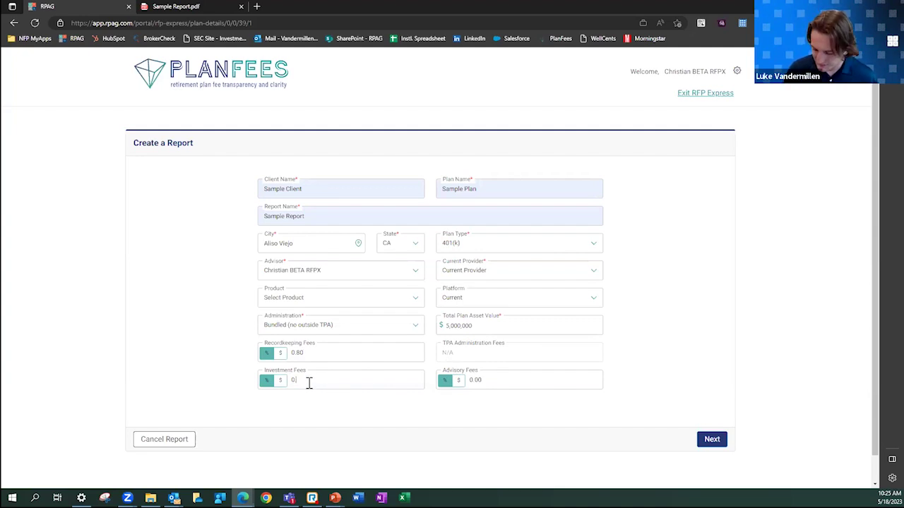
text(.55)
click(486, 382)
text(0.25)
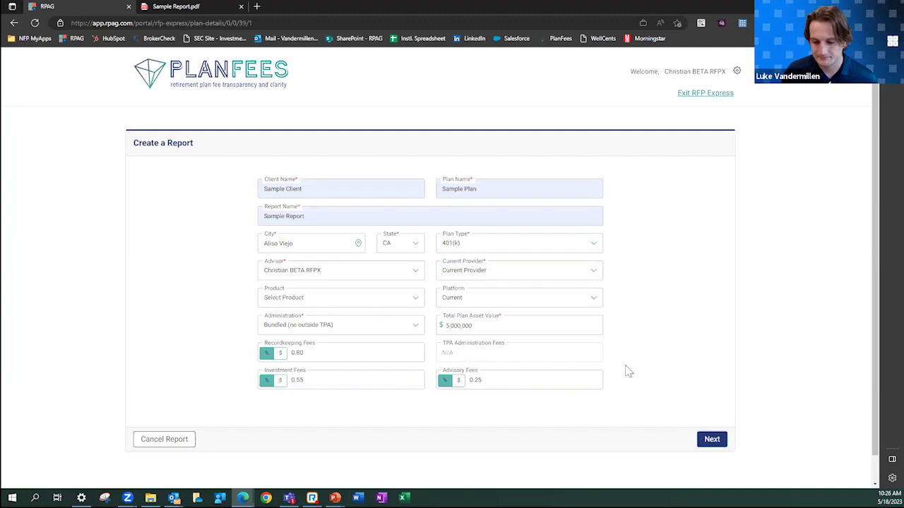
click(704, 444)
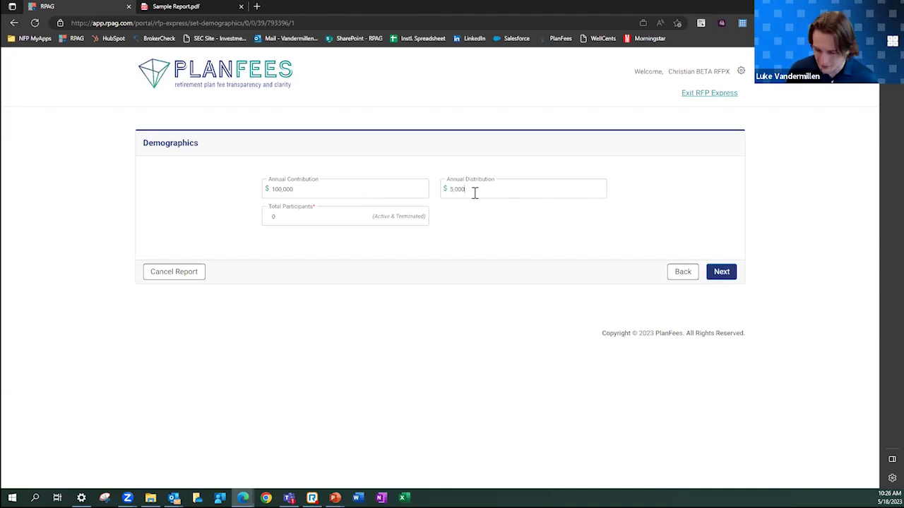
Complete the demographics with $100,000 annual contribution, $50,000 annual distribution and 100 total participants, and proceed through the overview to the provider list
click(327, 216)
click(332, 223)
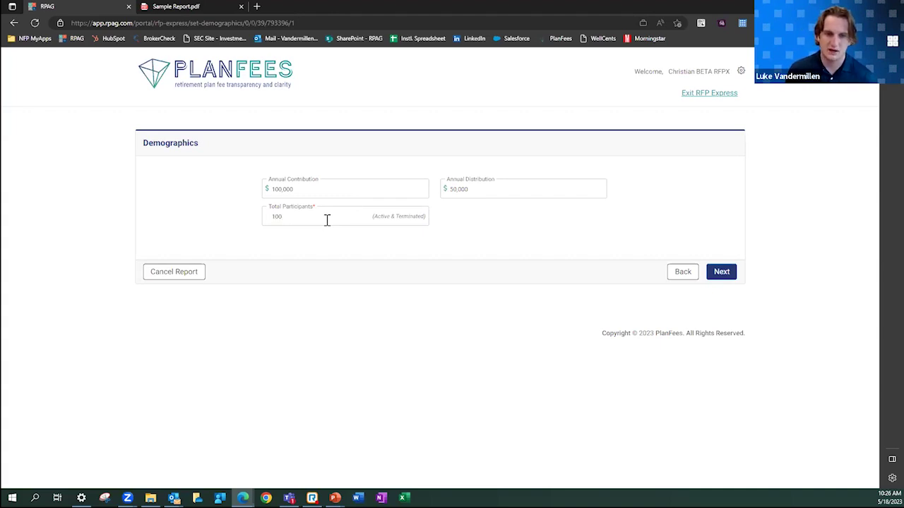
click(727, 276)
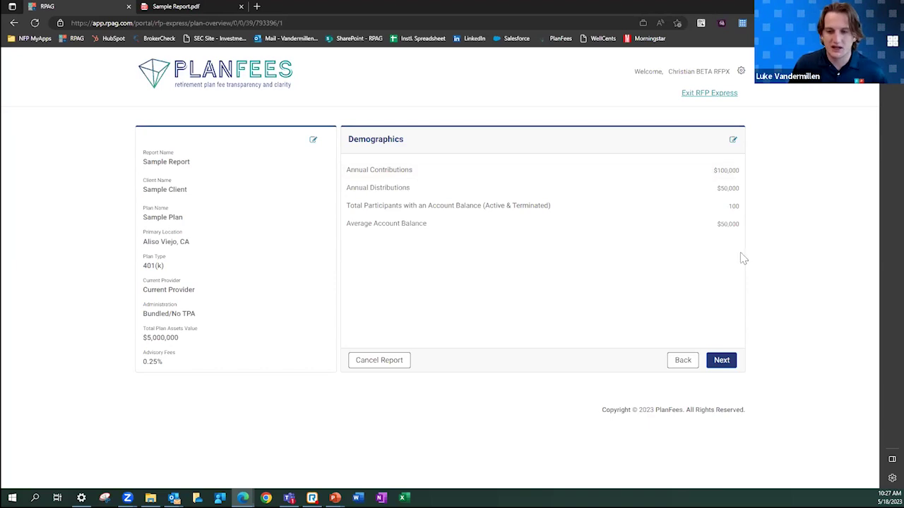
click(721, 360)
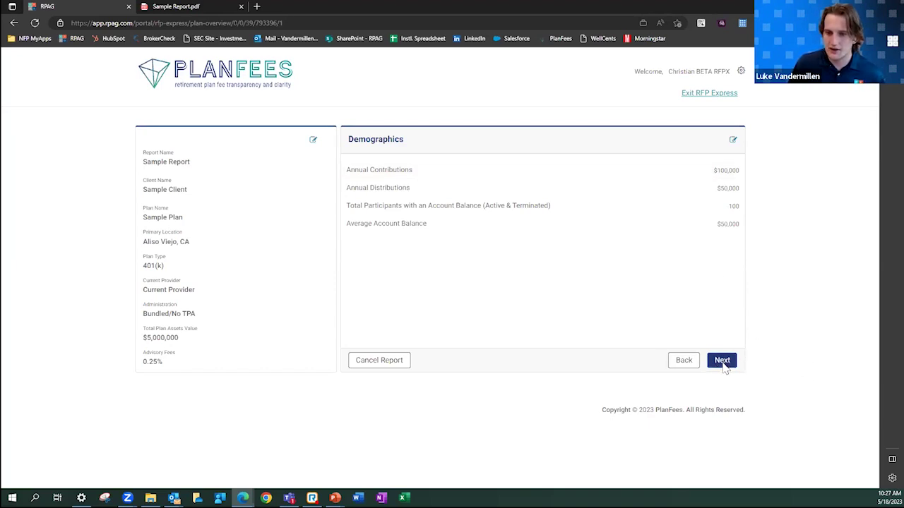
click(546, 296)
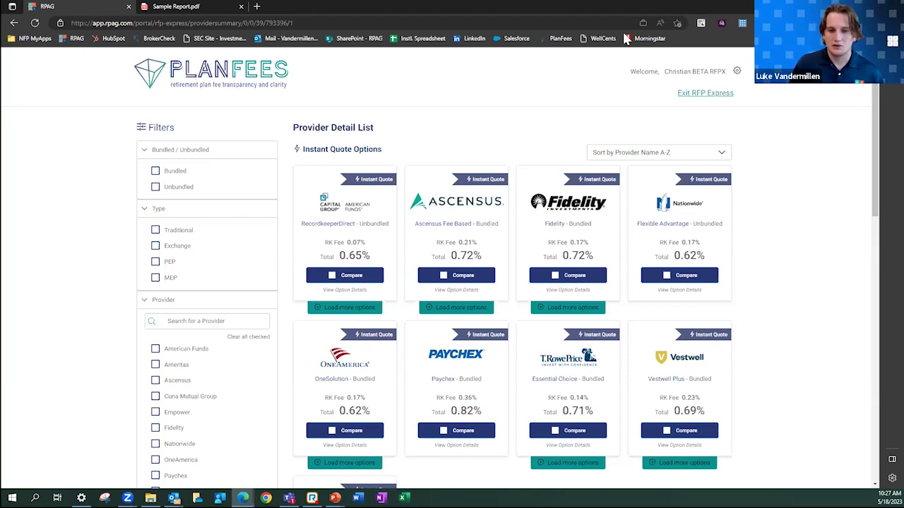
Filter the providers to bundled options and mark American Funds PlanPremier and Ascensus Fee Based for comparison
scroll(726, 88, down, 1)
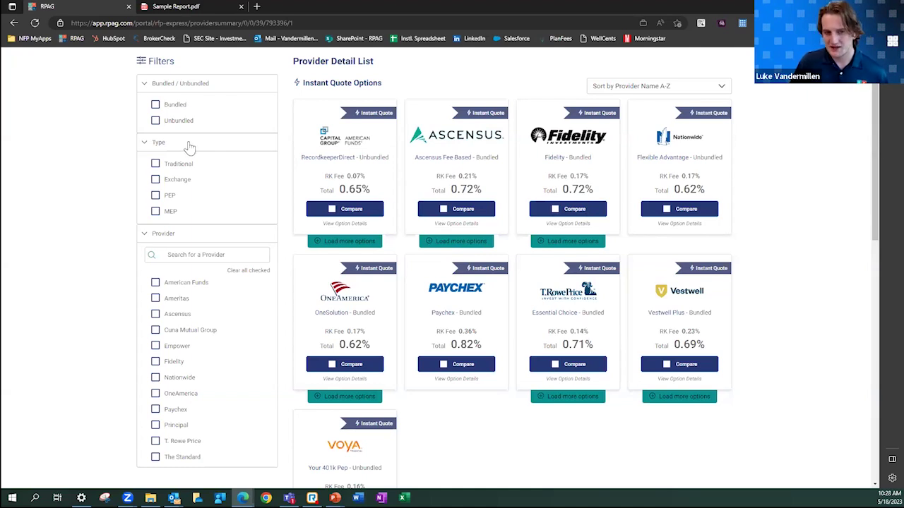
click(156, 105)
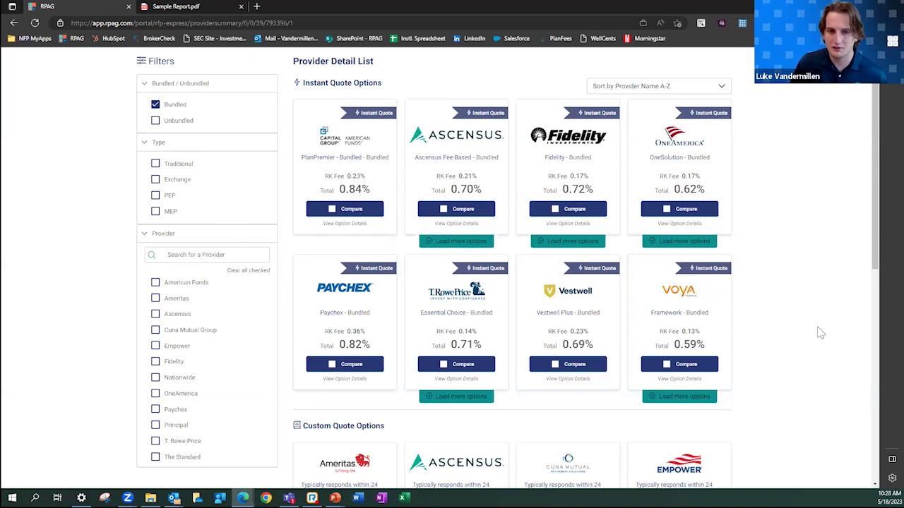
click(332, 210)
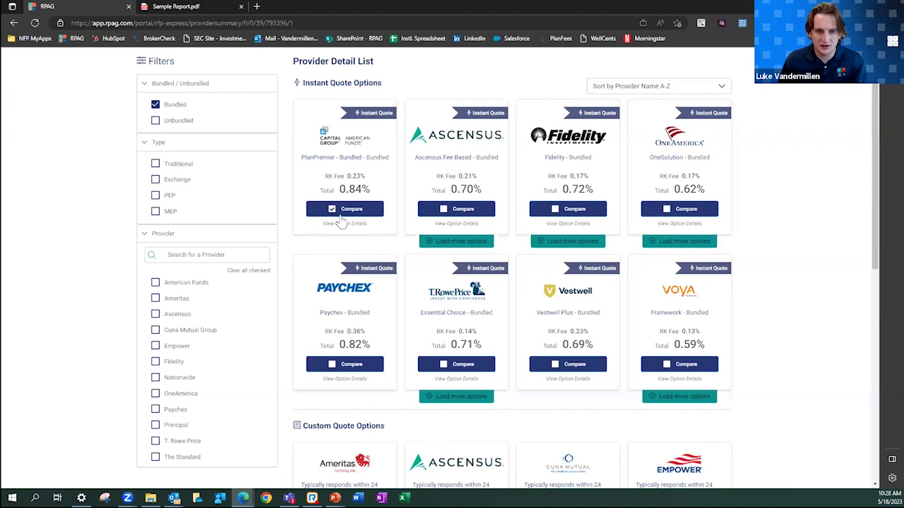
click(444, 210)
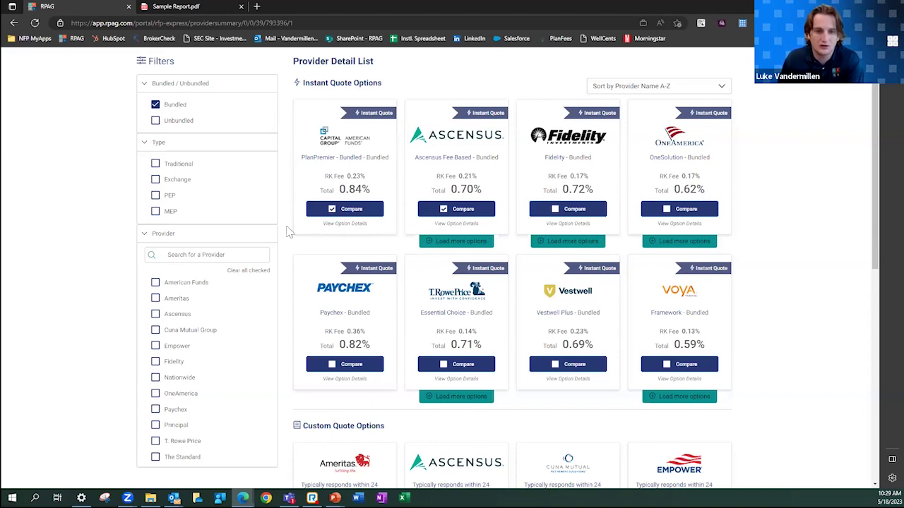
Open the option details of the American Funds PlanPremier quote and review its fees, fund lineup and asset allocation
click(346, 228)
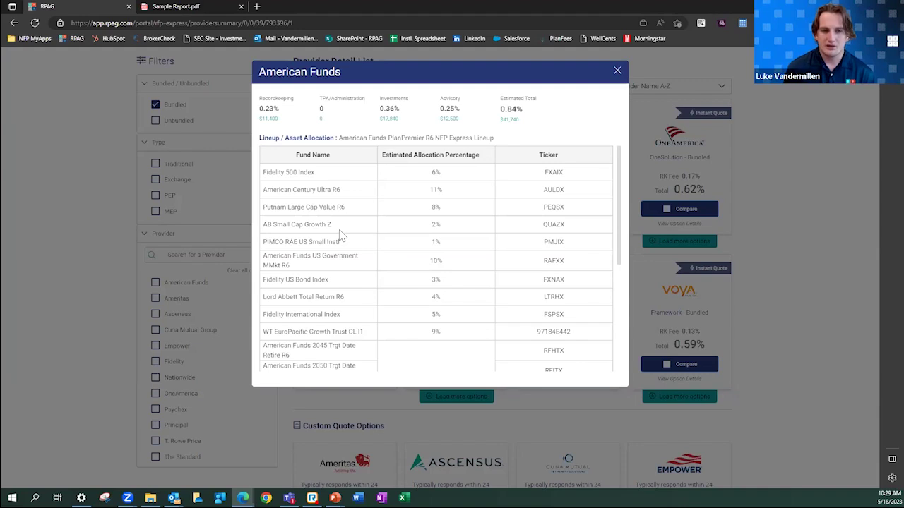
scroll(338, 238, down, 2)
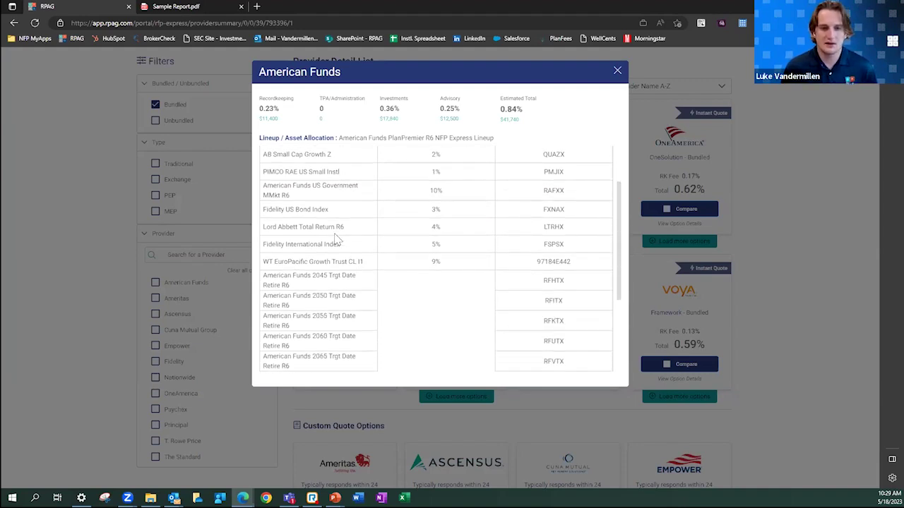
scroll(336, 241, up, 2)
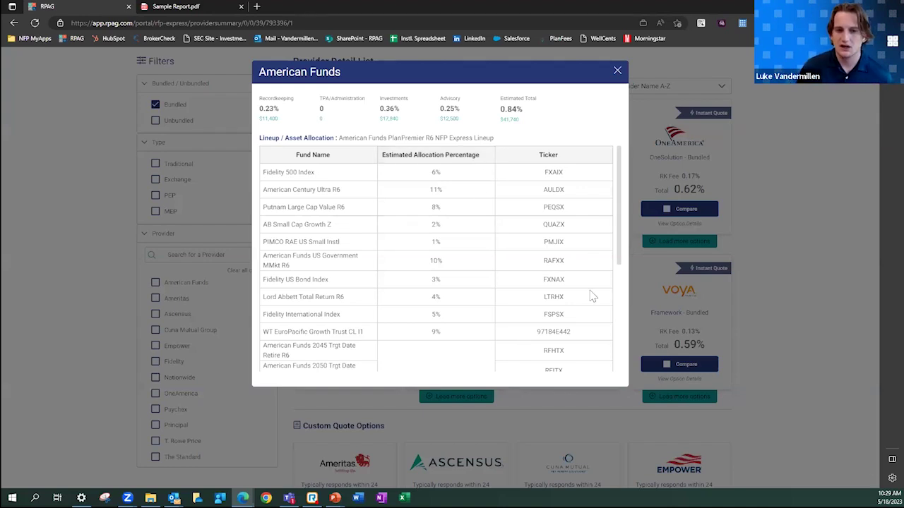
scroll(451, 349, down, 3)
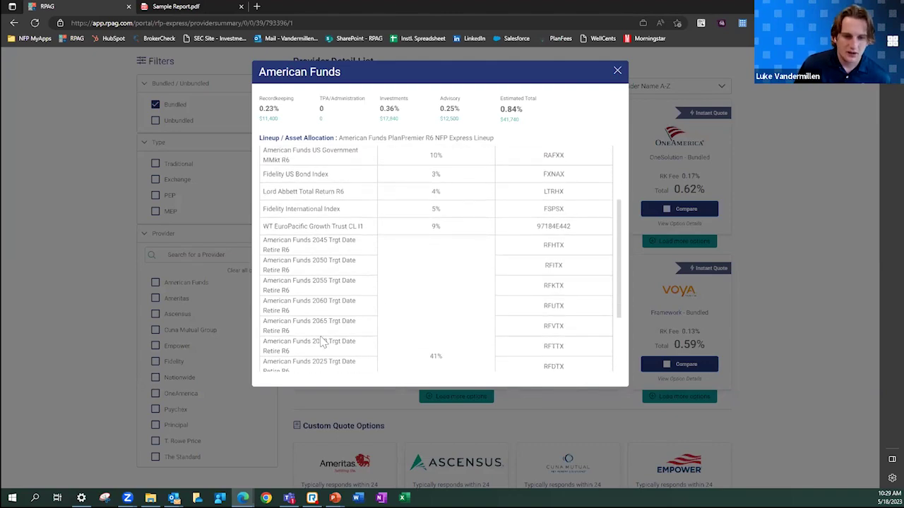
scroll(298, 341, up, 5)
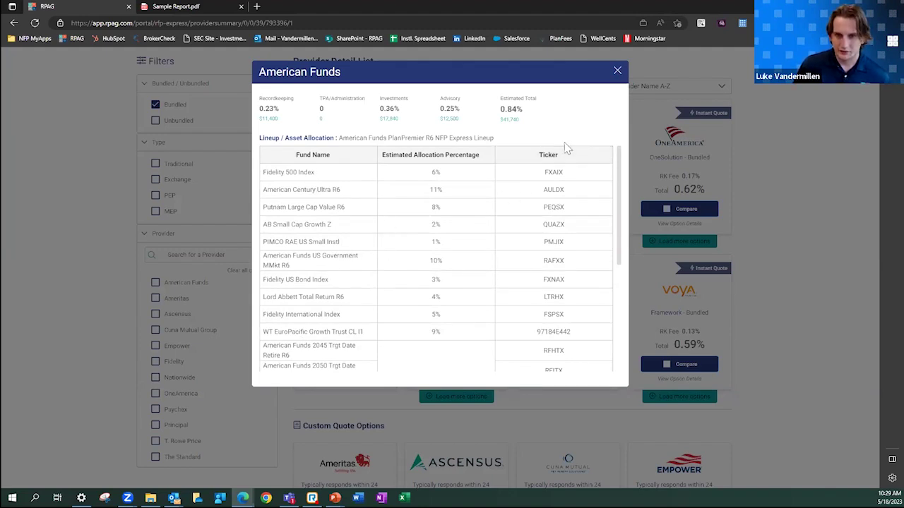
Close the American Funds option details and look through the bundled instant quotes and the custom quote options in the provider list
click(617, 73)
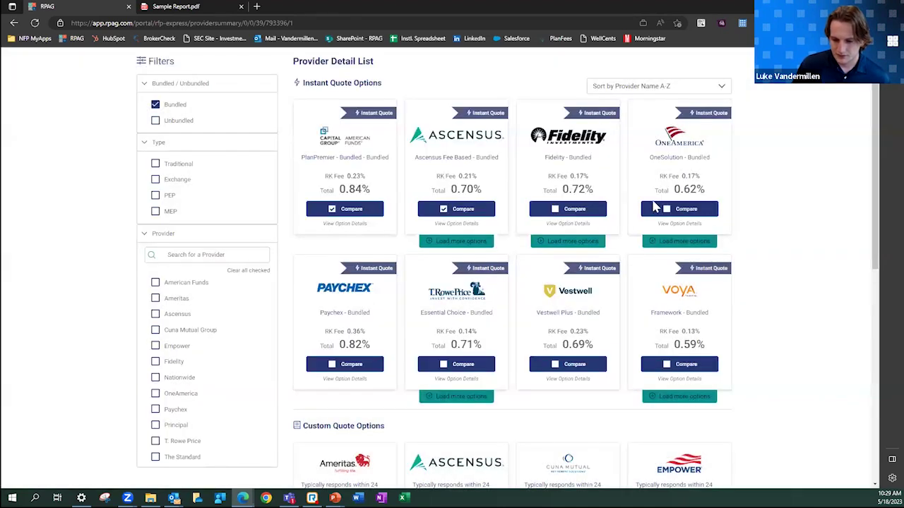
scroll(459, 317, down, 4)
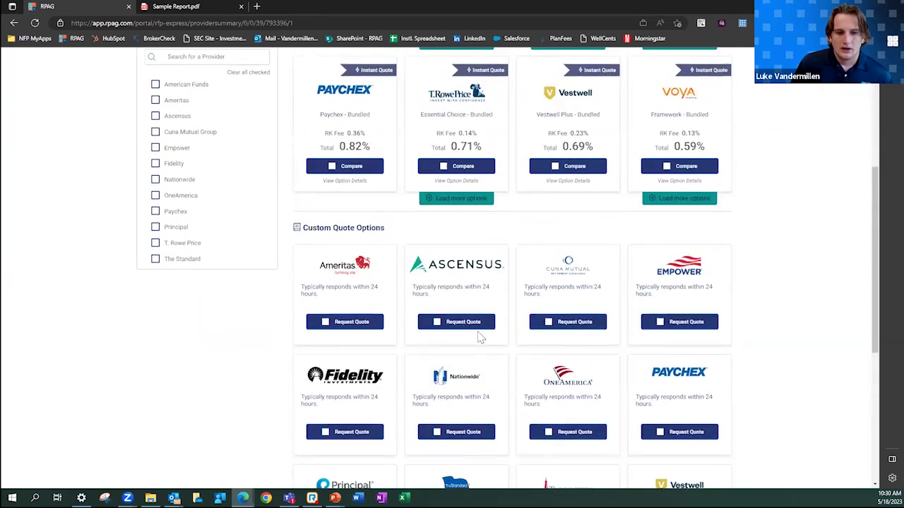
scroll(480, 341, up, 2)
scroll(480, 341, up, 3)
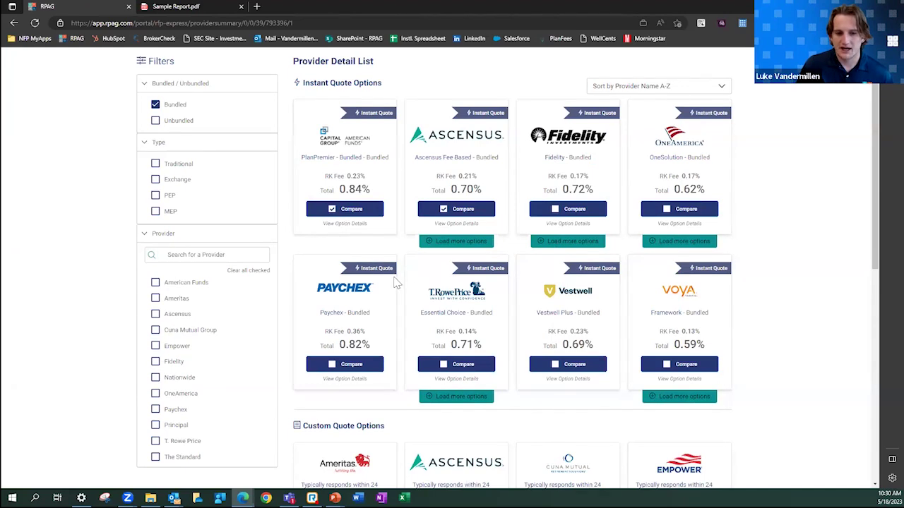
scroll(396, 282, down, 5)
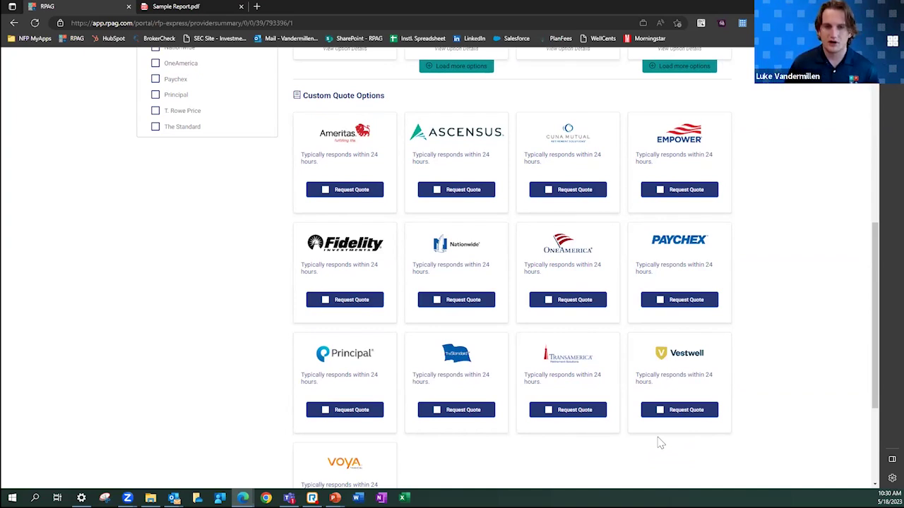
scroll(660, 442, up, 5)
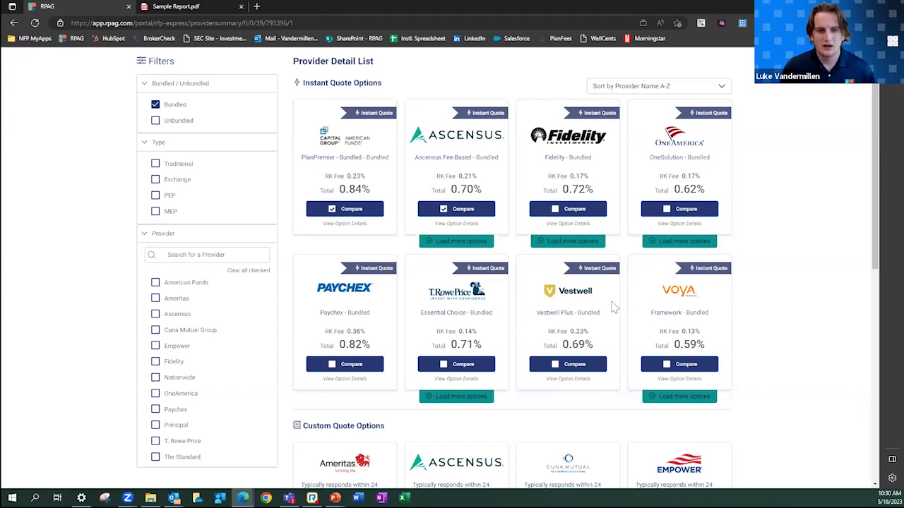
scroll(571, 314, down, 1)
scroll(568, 314, up, 1)
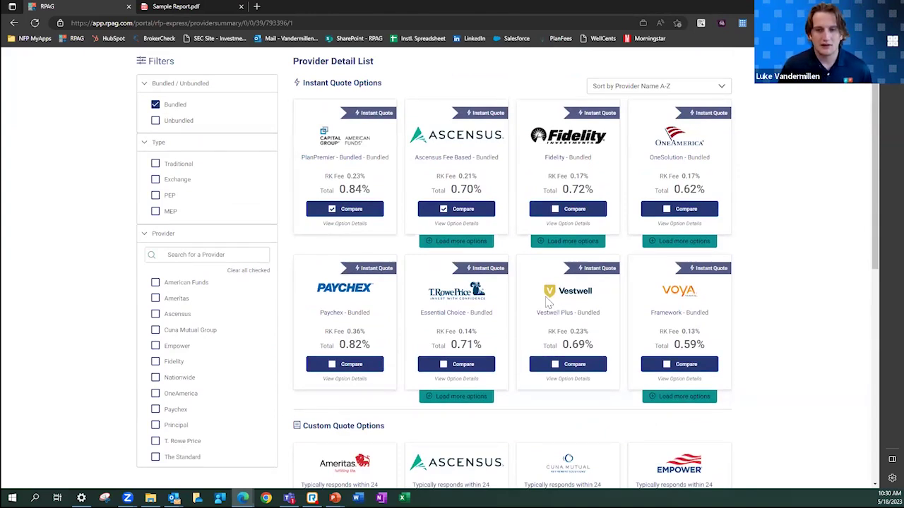
scroll(578, 302, down, 1)
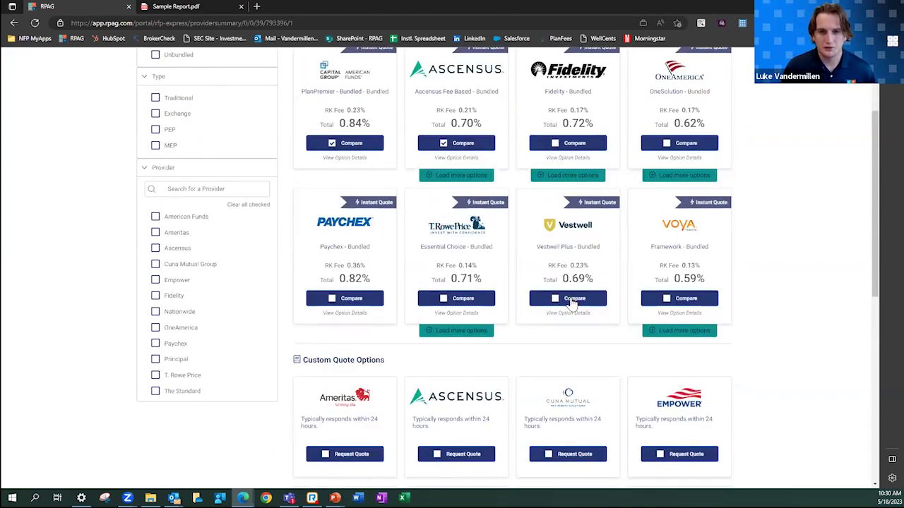
scroll(572, 302, down, 2)
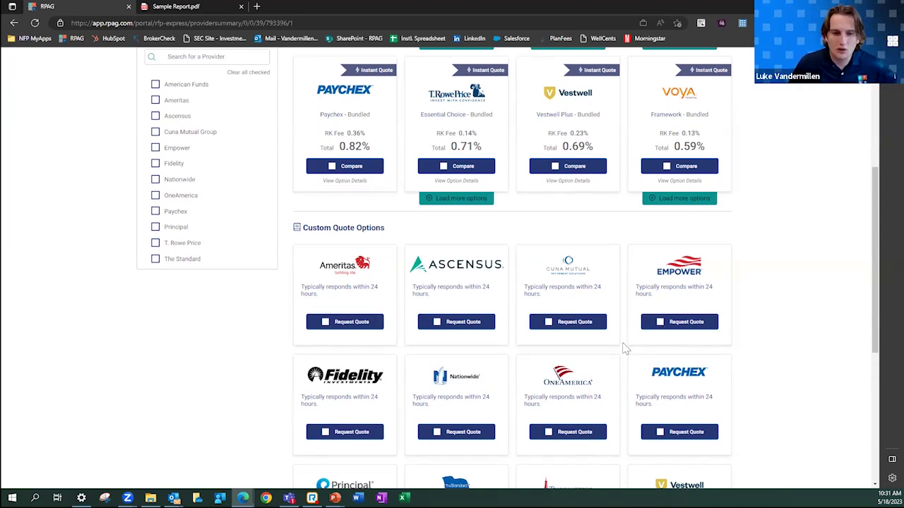
scroll(624, 348, down, 2)
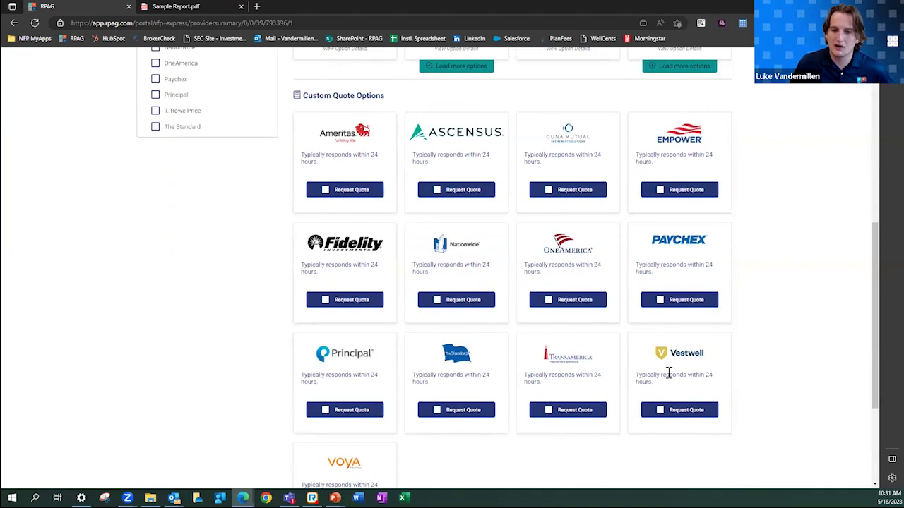
scroll(668, 374, up, 4)
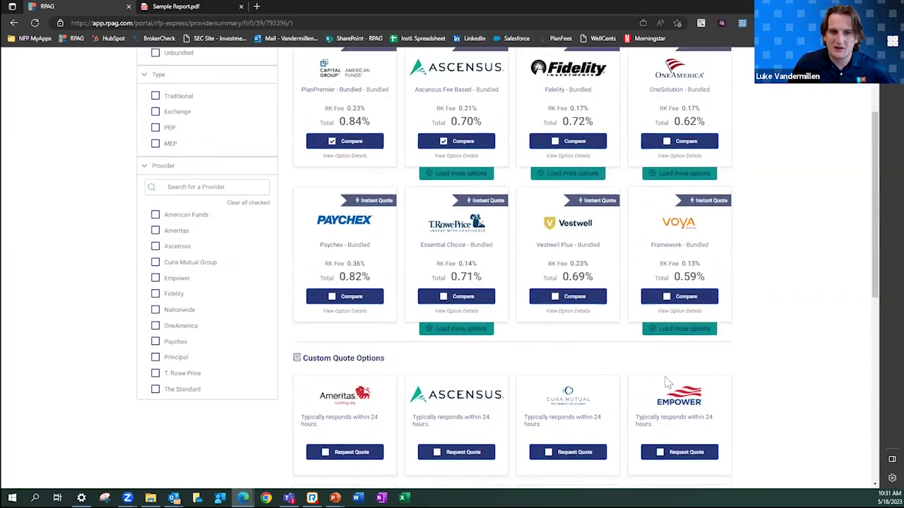
scroll(667, 382, up, 1)
Request and compare the quotes for the two marked providers, American Funds PlanPremier and Ascensus Fee Based
scroll(655, 397, down, 5)
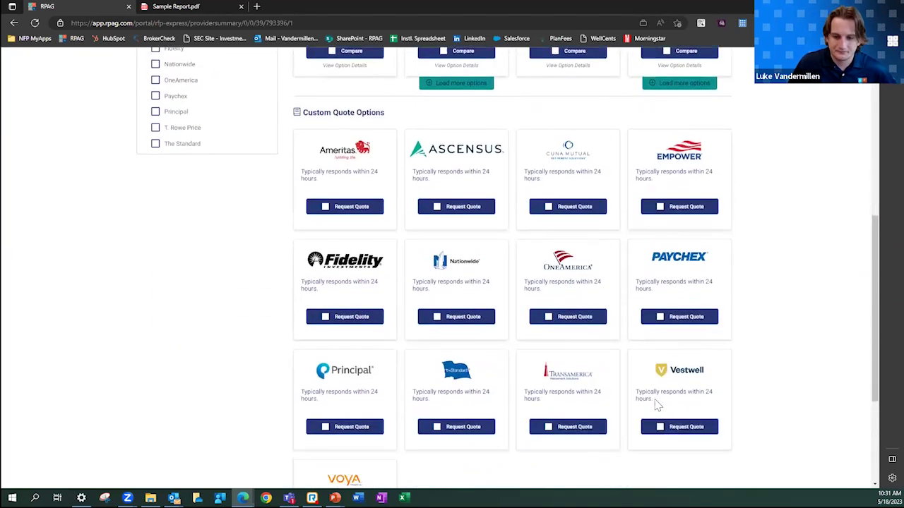
scroll(656, 405, down, 3)
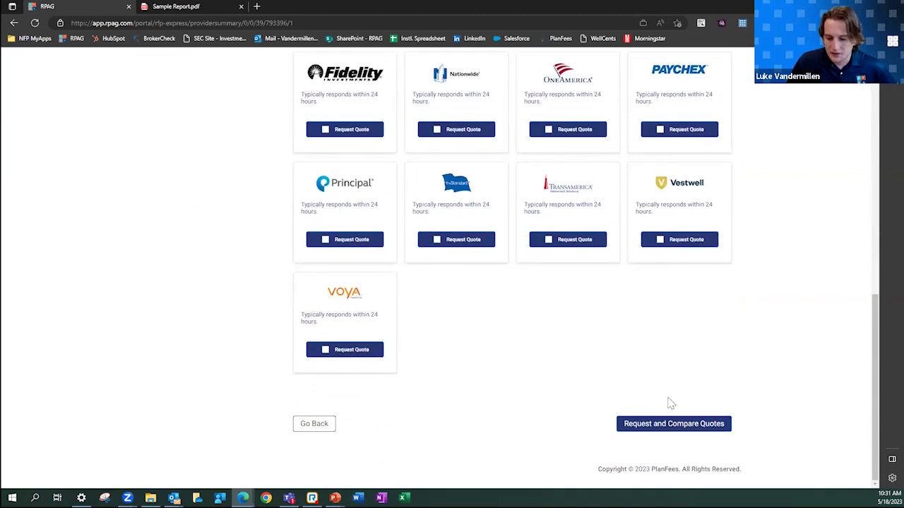
click(708, 426)
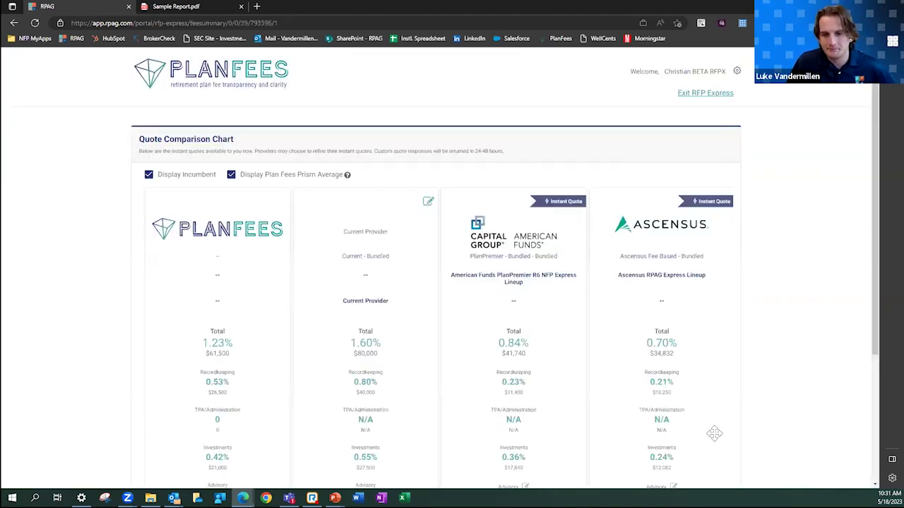
Review the quote comparison chart's fee breakdown for the PlanFees average, the current provider, American Funds and Ascensus
scroll(708, 422, down, 1)
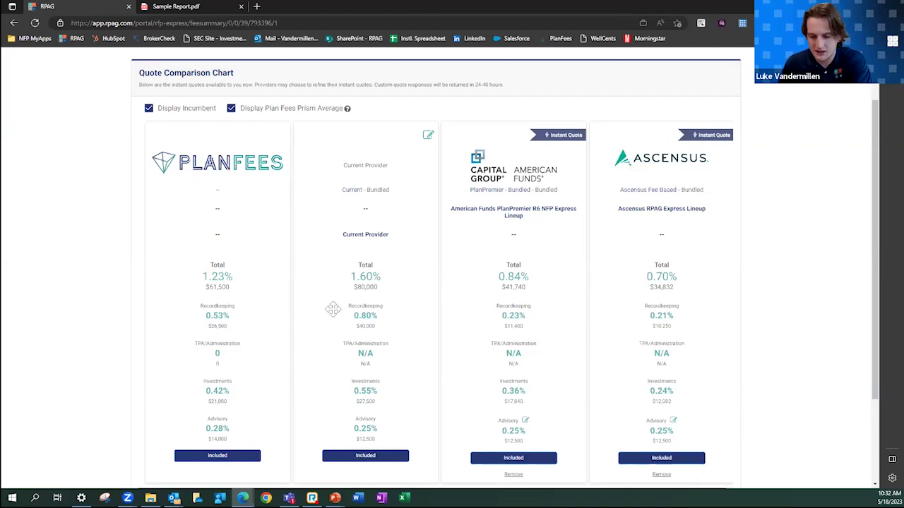
scroll(559, 364, down, 1)
scroll(559, 363, down, 3)
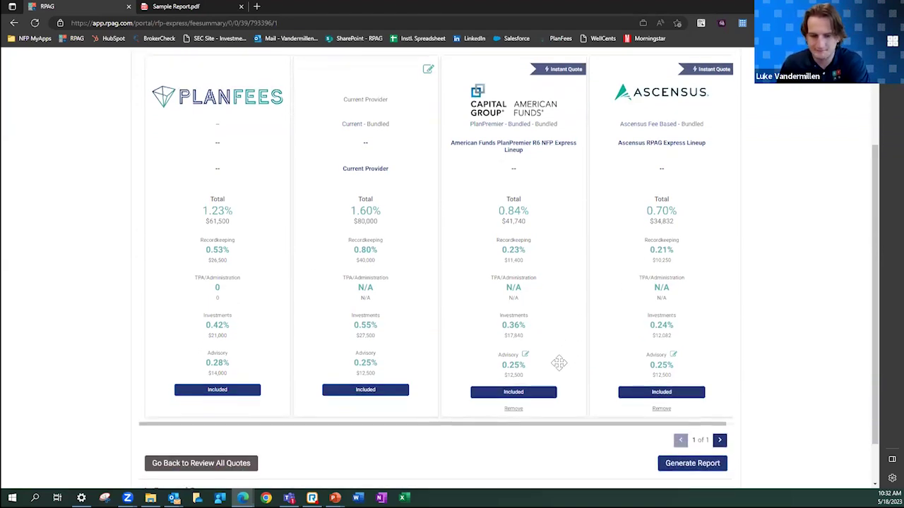
scroll(536, 410, up, 2)
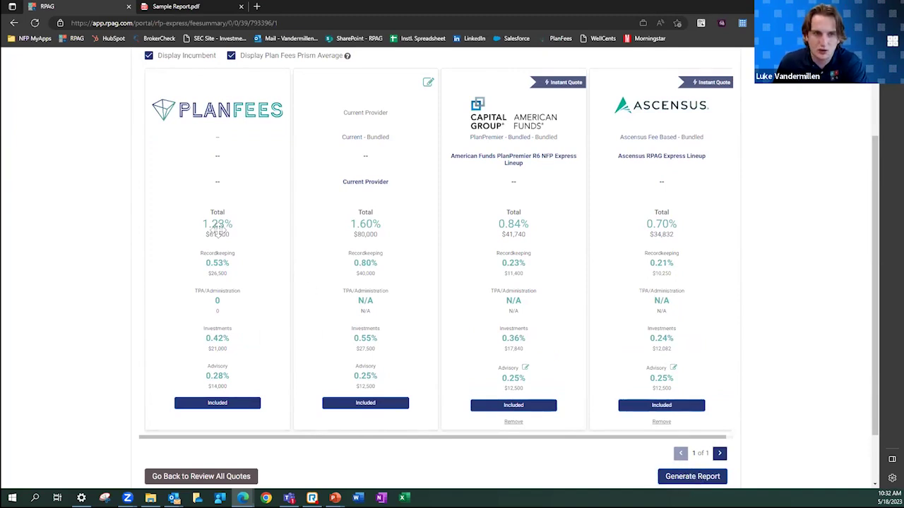
Switch to the open Sample Report.pdf and go back to its cover page
click(203, 7)
scroll(247, 185, up, 8)
scroll(248, 182, up, 10)
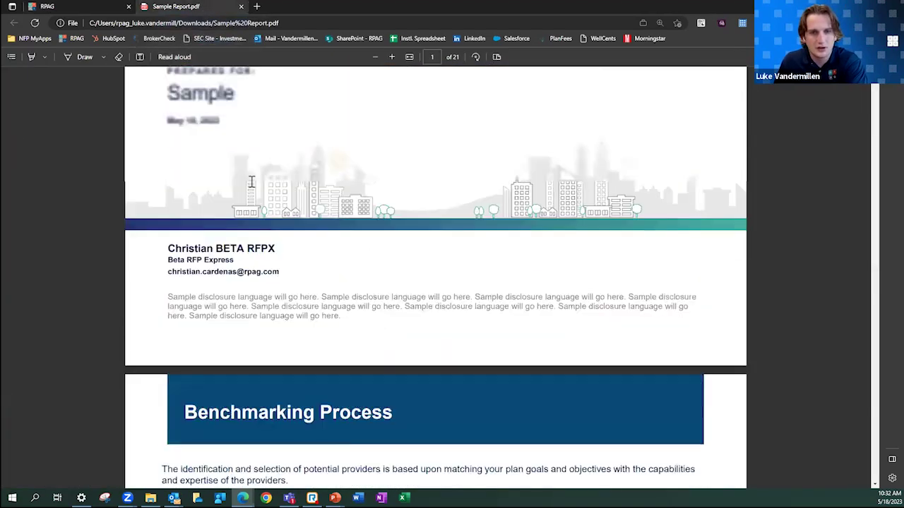